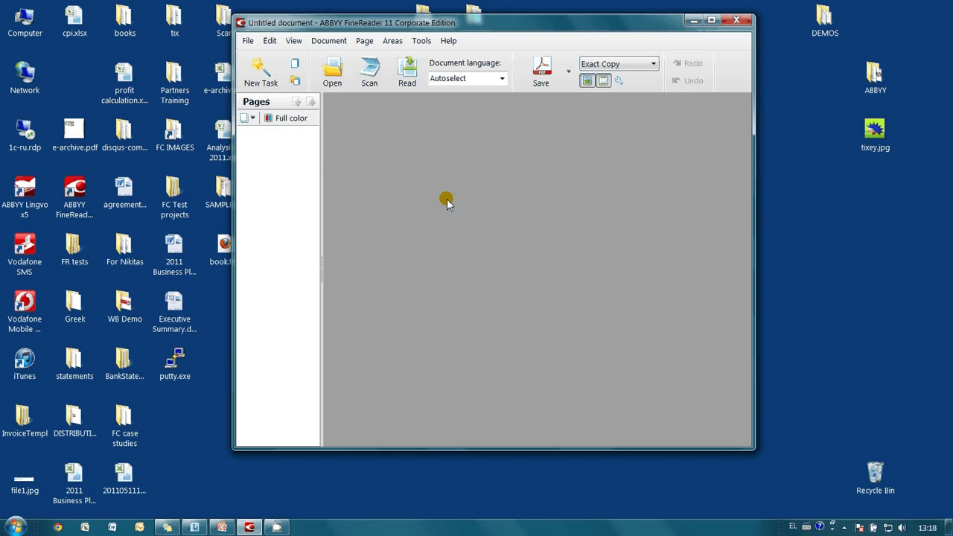
Step: Scan the sheet of business cards in Color scanning mode as page 1
click(369, 71)
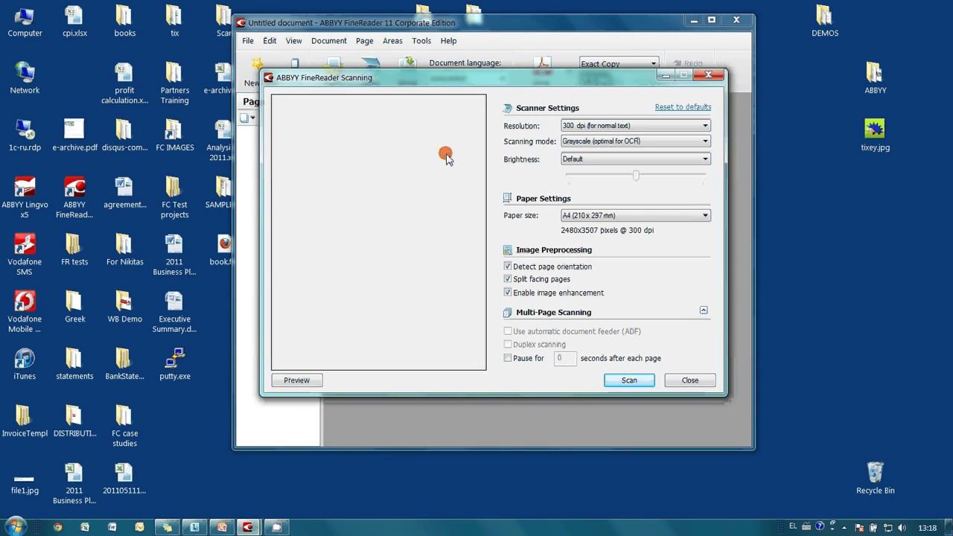
click(593, 142)
click(584, 173)
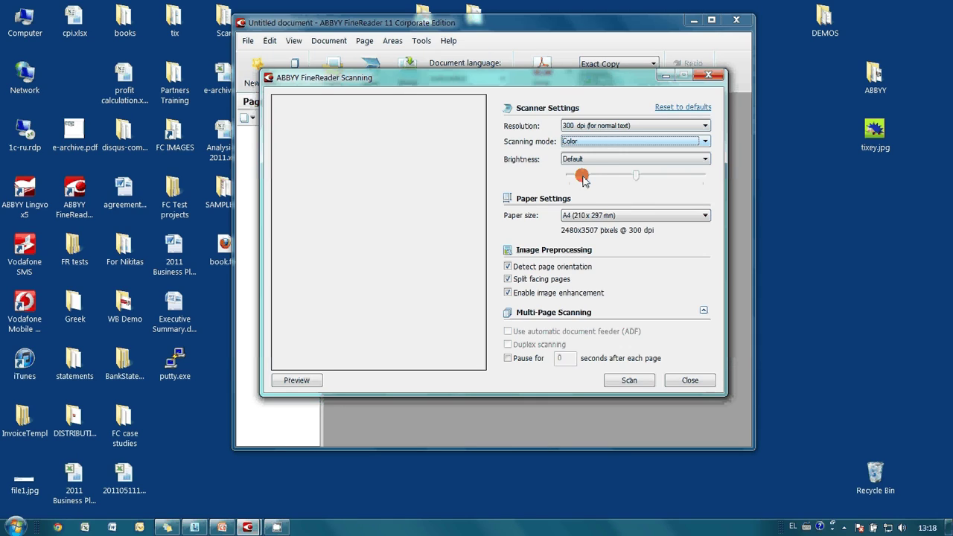
click(628, 381)
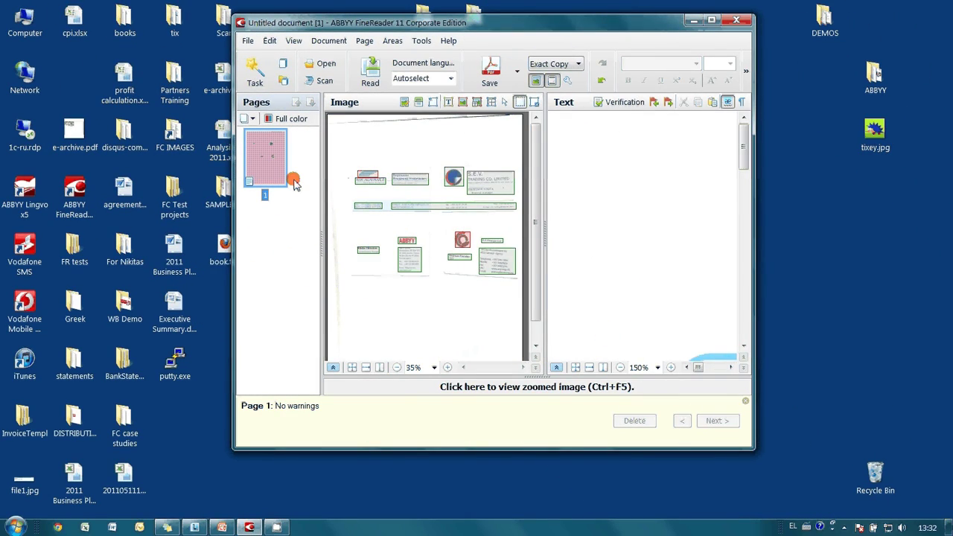
Step: Save page 1 as a PDF document named 'business cards 1' on the desktop
right_click(272, 168)
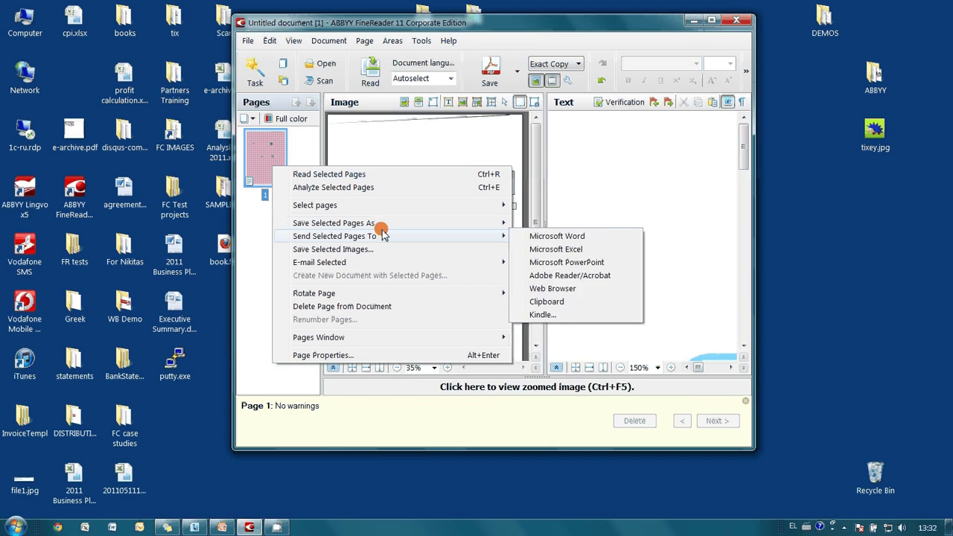
mouse_move(334, 223)
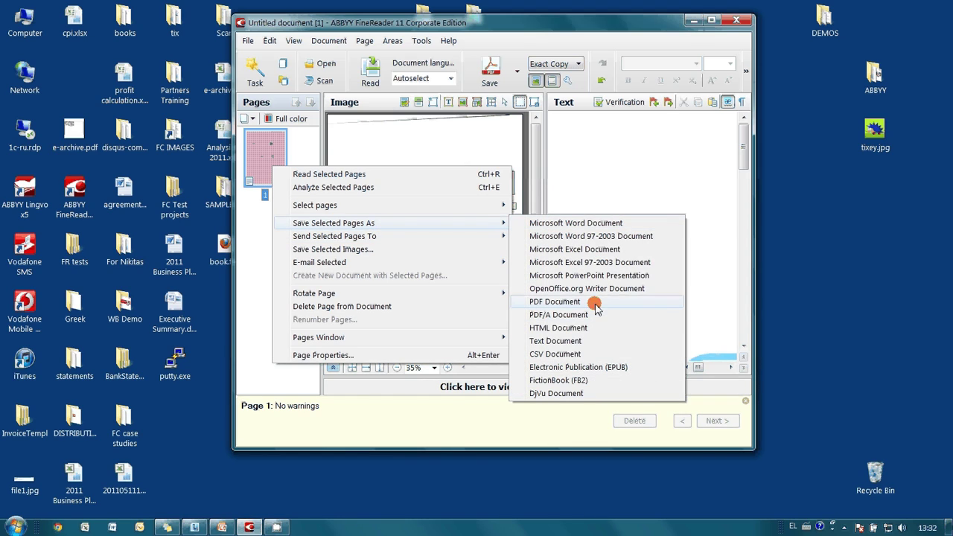
click(596, 304)
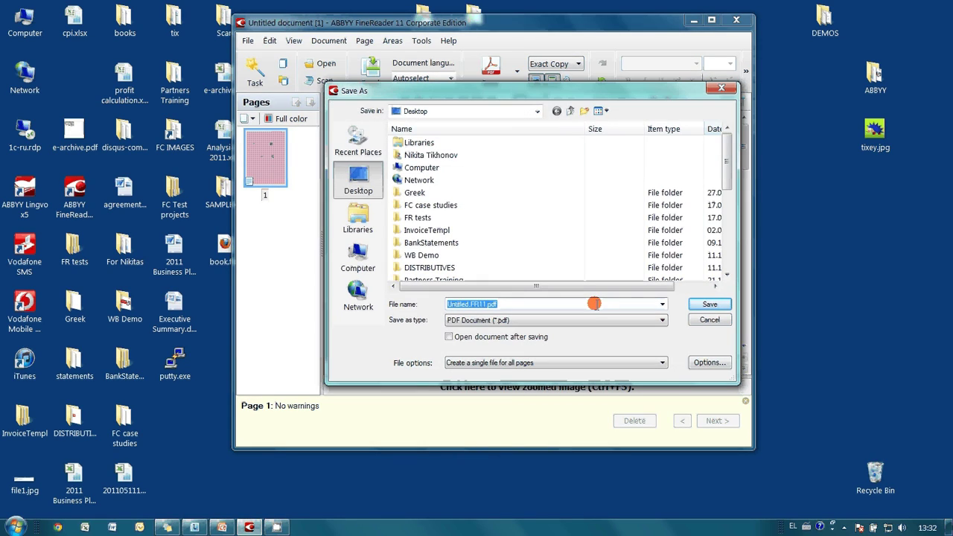
text(bu)
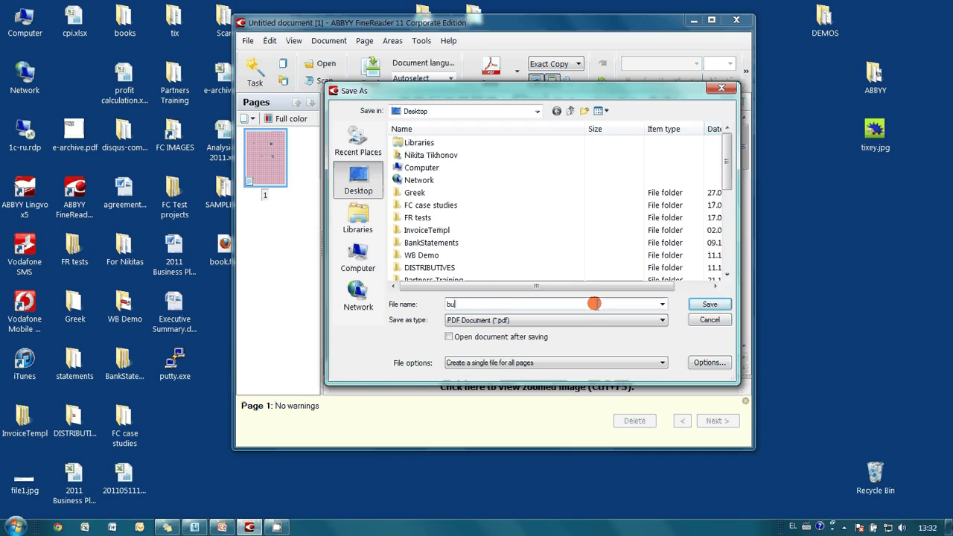
text(siness ca)
text(rds 1)
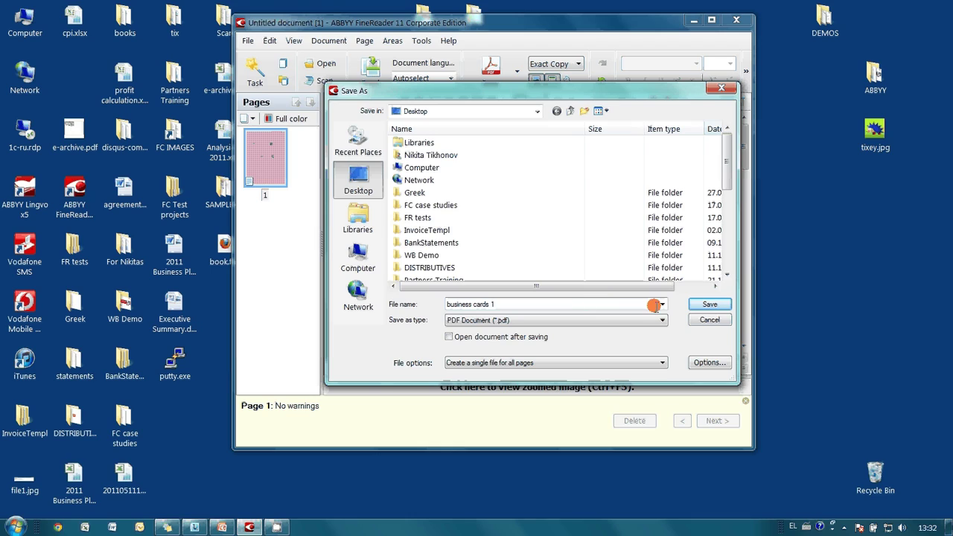
click(717, 304)
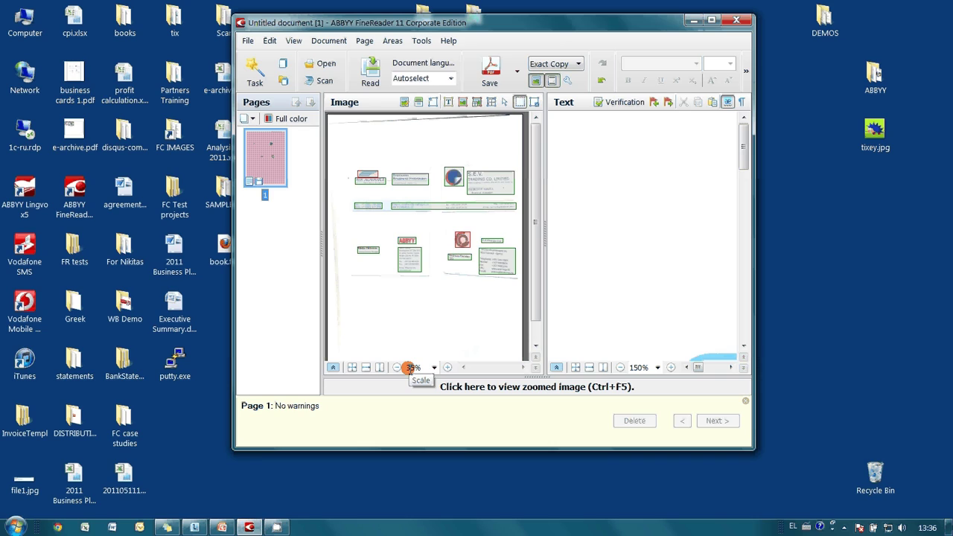
Step: Scan the second card sheet as page 2 and save it as PDF 'business cards 2'
click(322, 80)
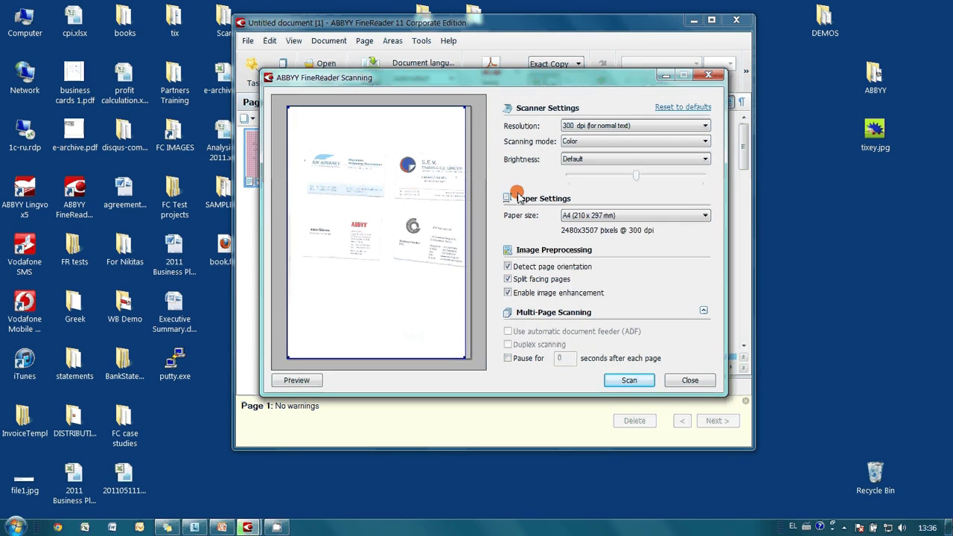
click(628, 381)
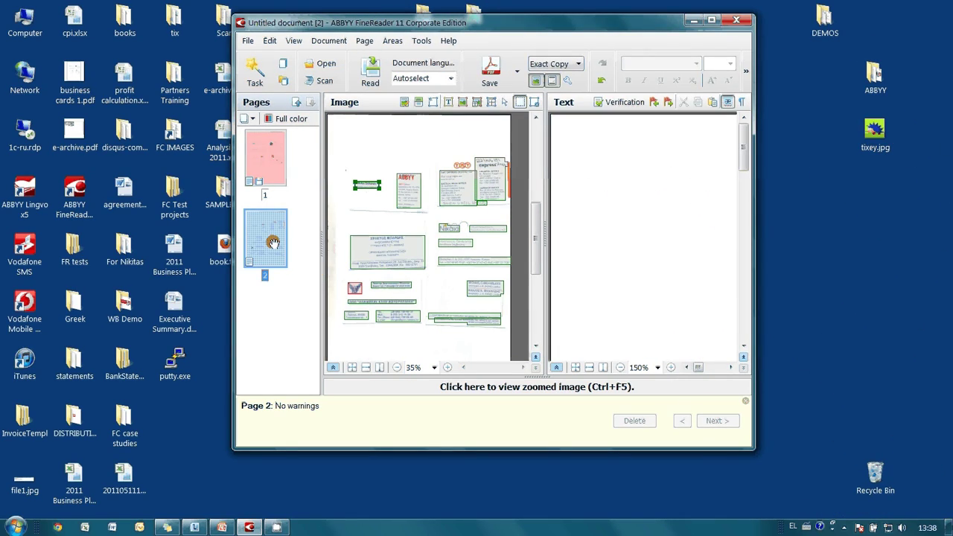
right_click(284, 260)
mouse_move(335, 300)
click(345, 298)
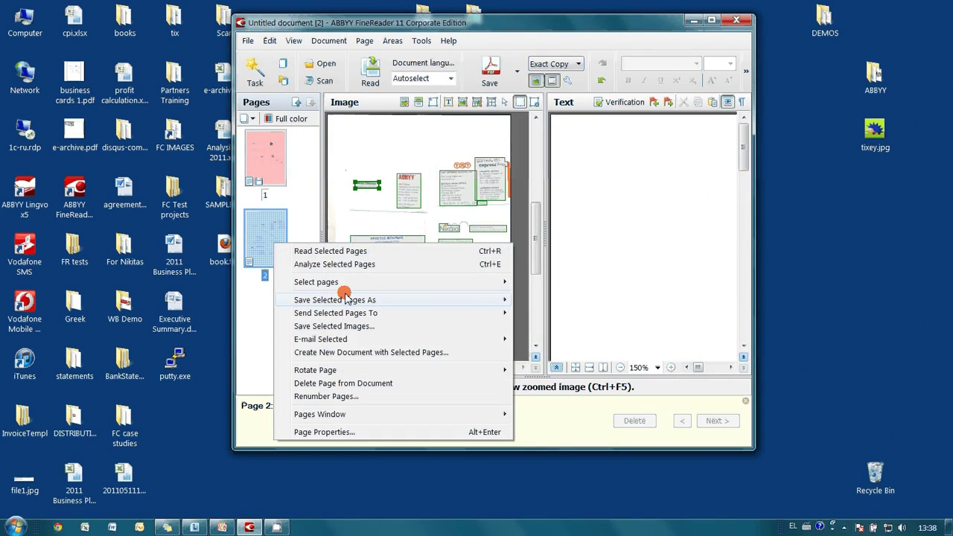
click(626, 380)
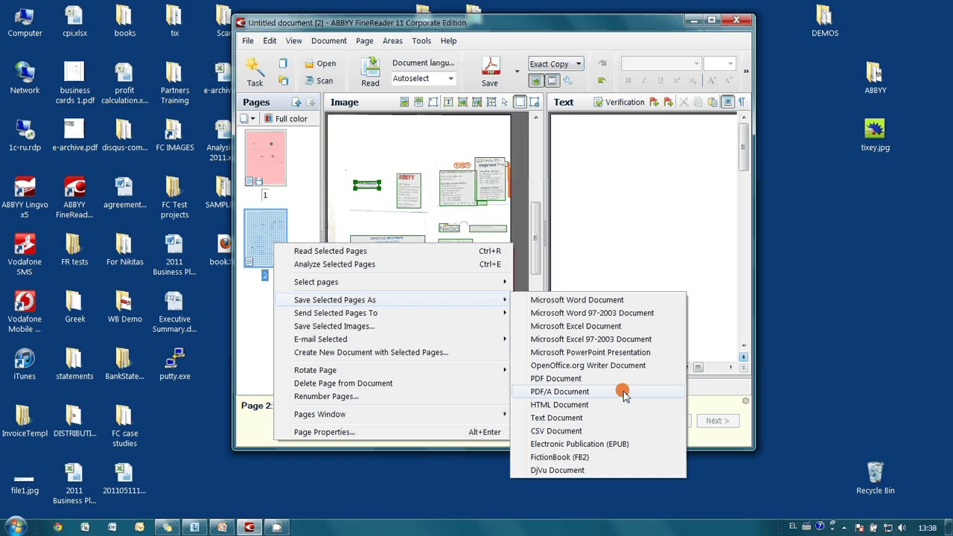
click(626, 379)
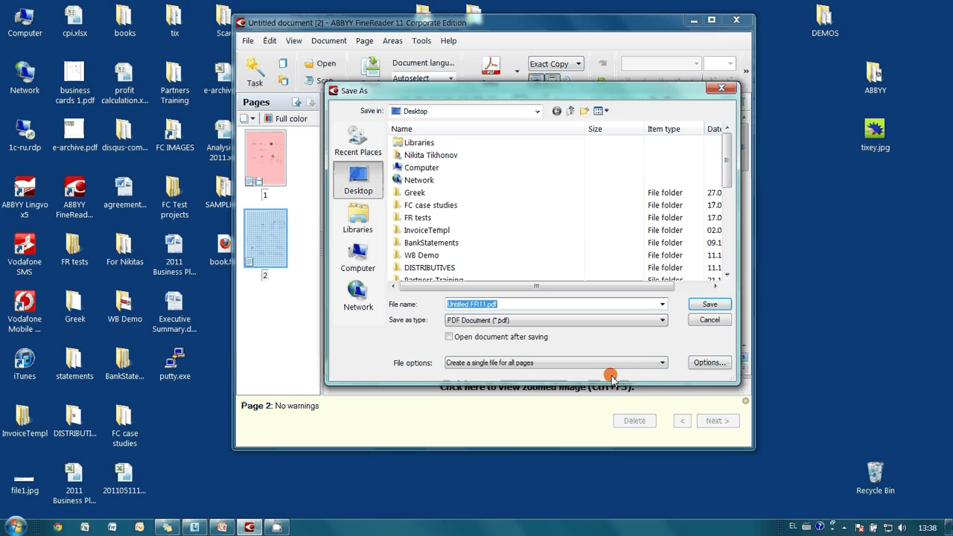
text(bu)
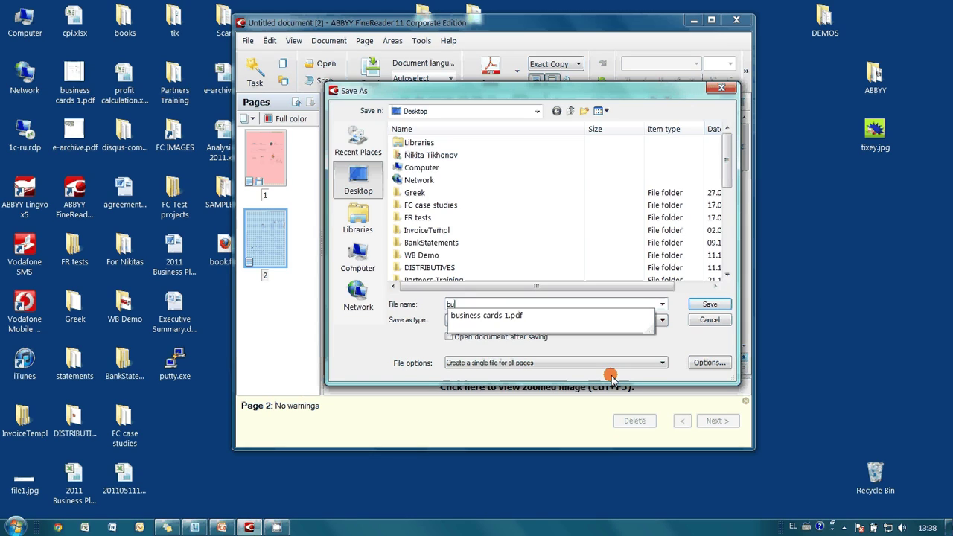
text(siness)
key(Down)
key(BackSpace)
key(BackSpace)
key(BackSpace)
key(BackSpace)
key(BackSpace)
text(2)
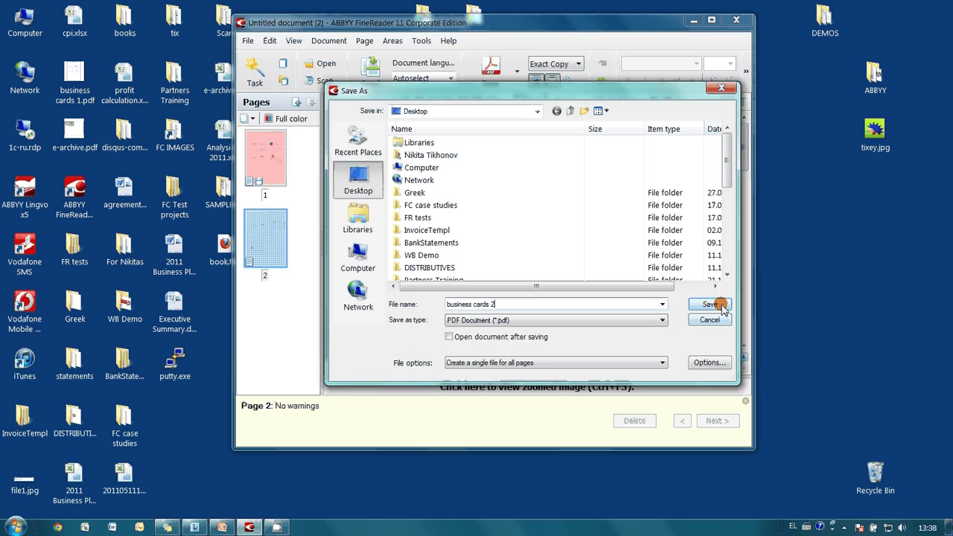
click(711, 304)
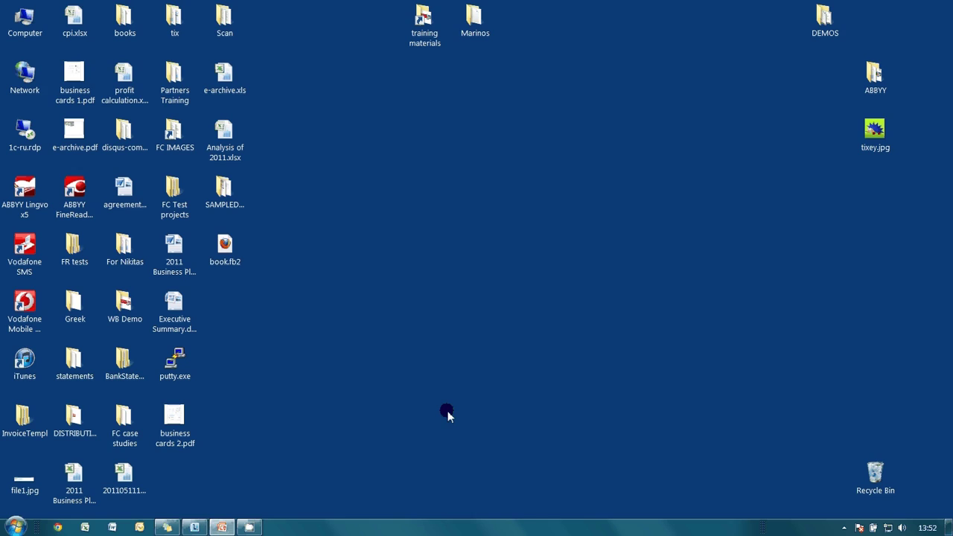
Step: Search 'michael adv' from the Windows Start menu search box
key(super)
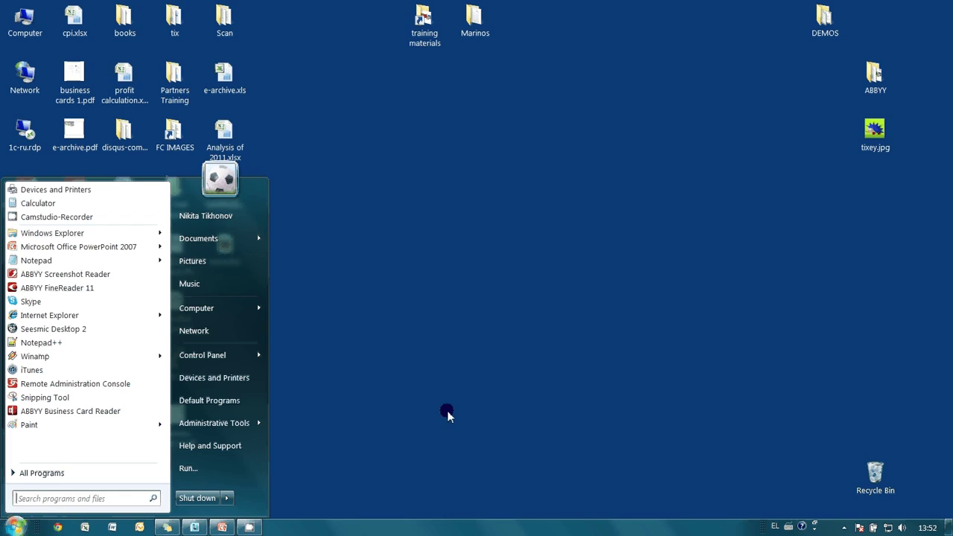
text(michael )
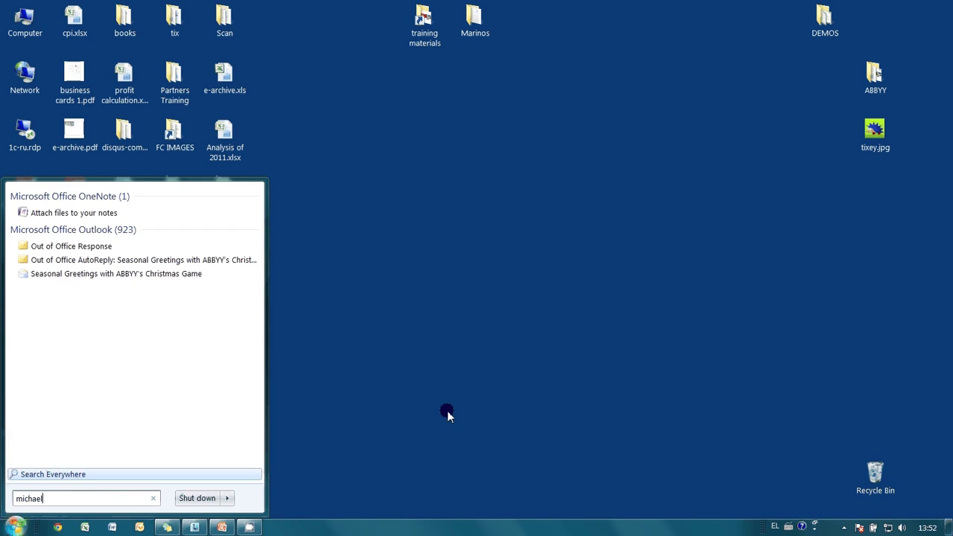
text(adv)
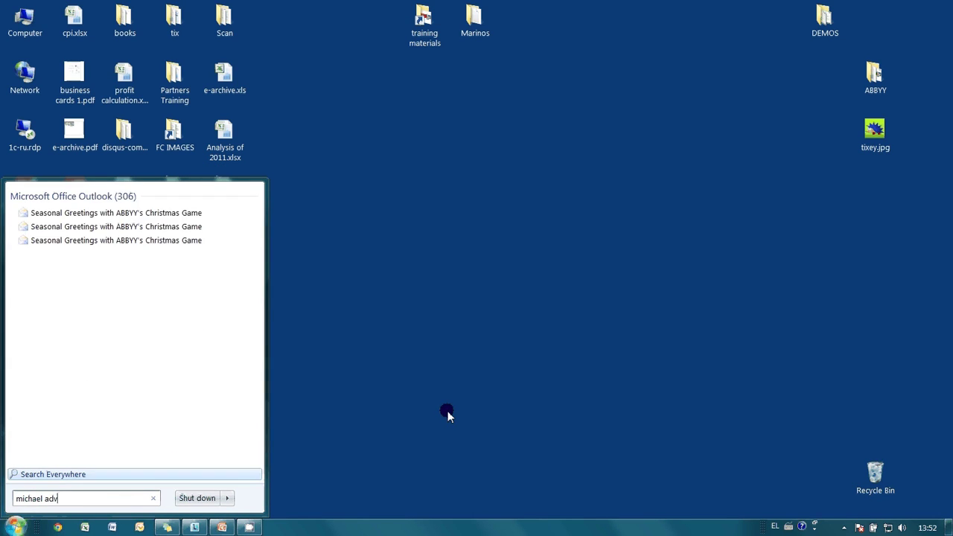
Step: Open business cards 2.pdf in Adobe Reader and find 'michael' in its text
click(98, 356)
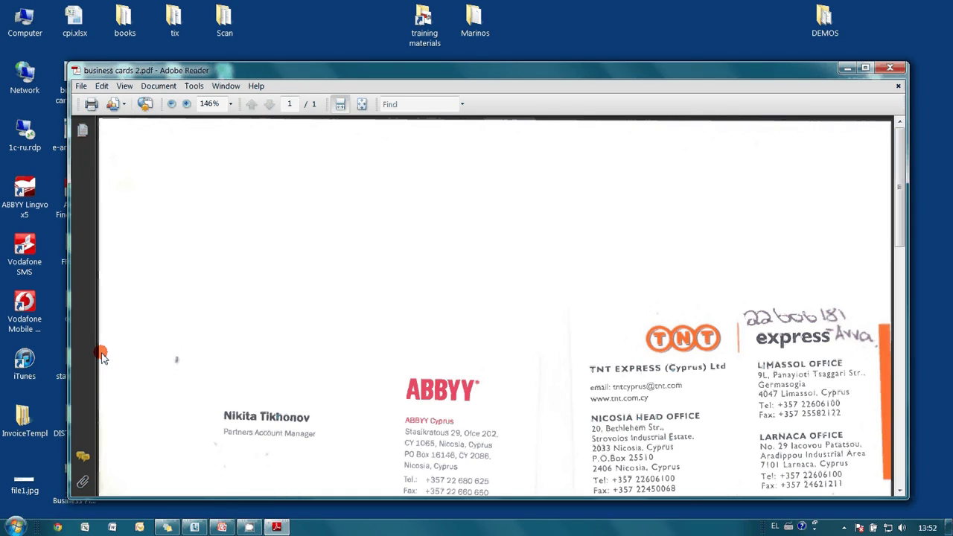
click(422, 103)
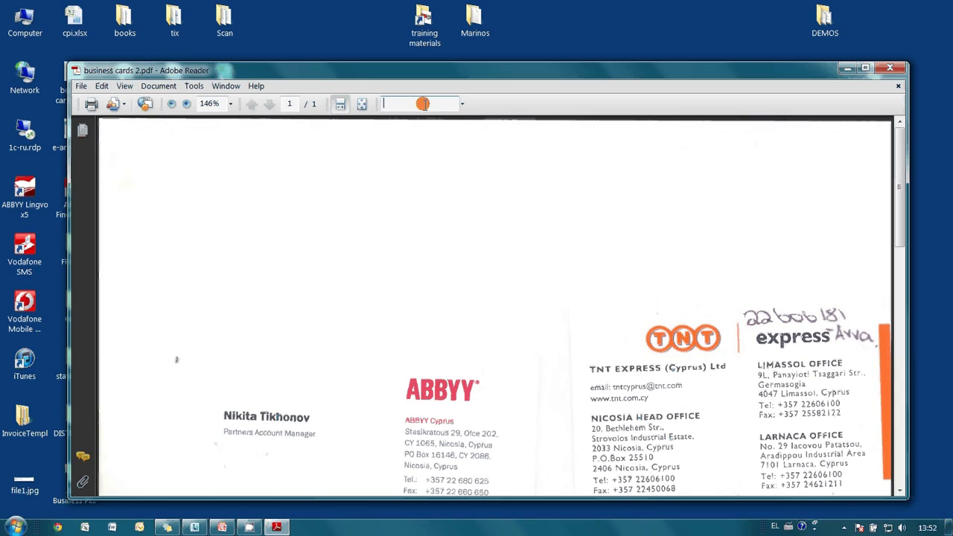
text(michael)
key(Return)
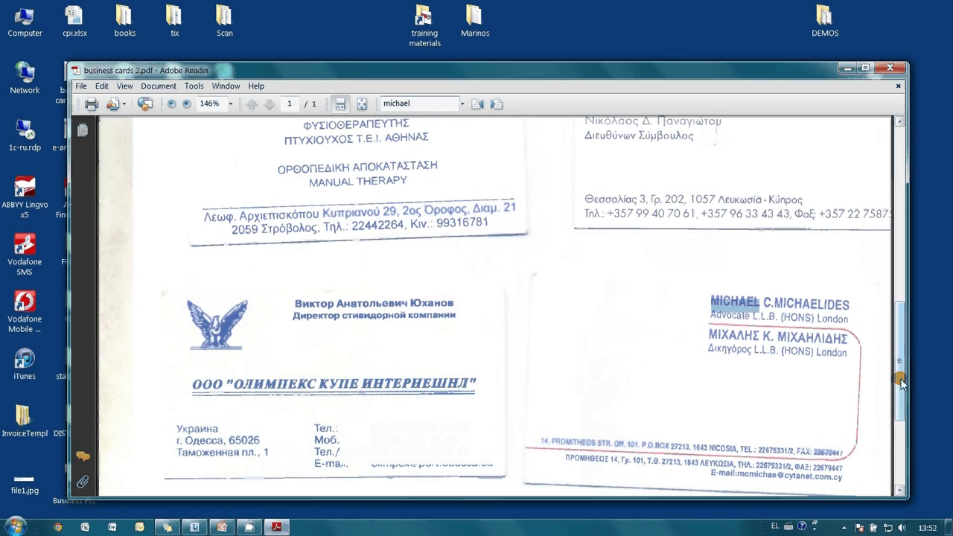
drag(899, 381, 900, 278)
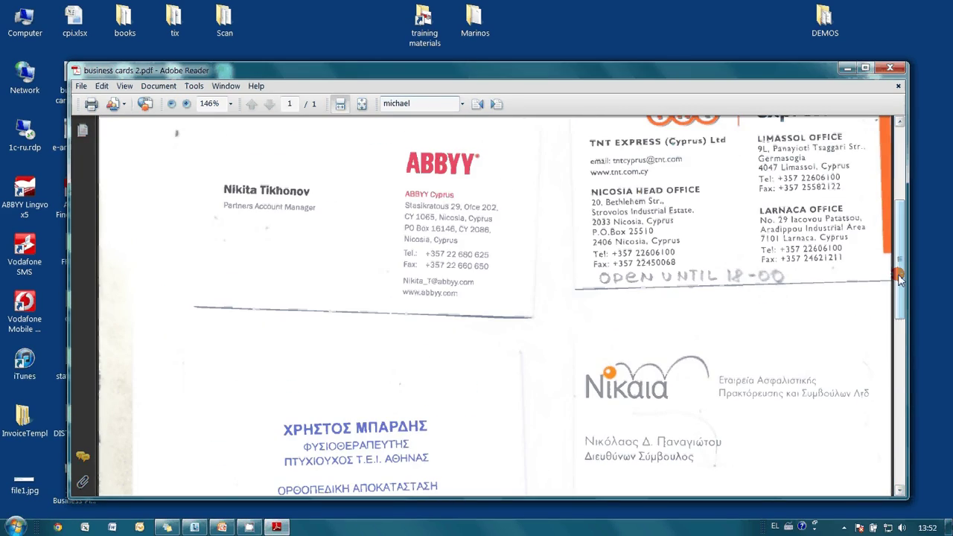